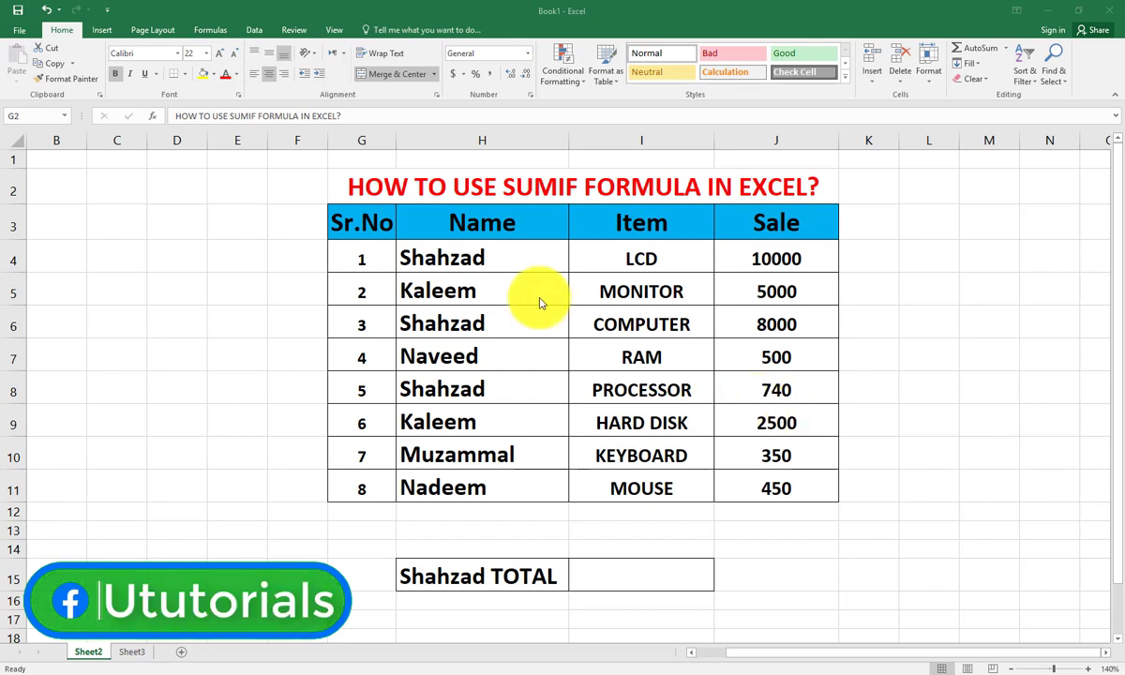
click(359, 224)
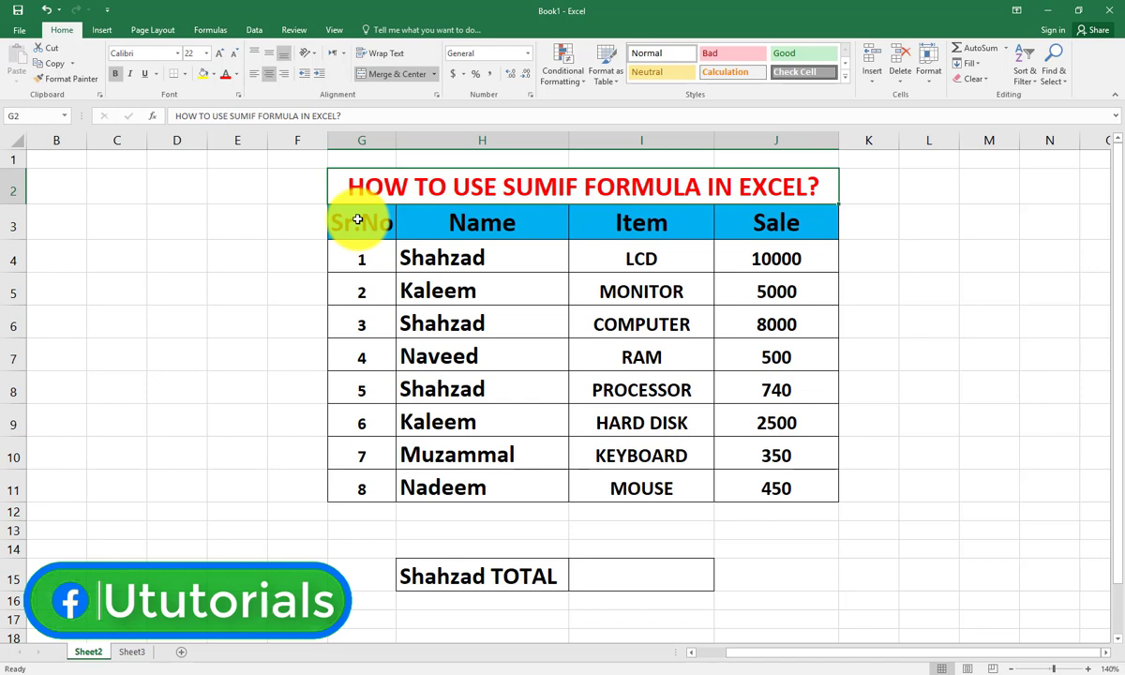
click(357, 221)
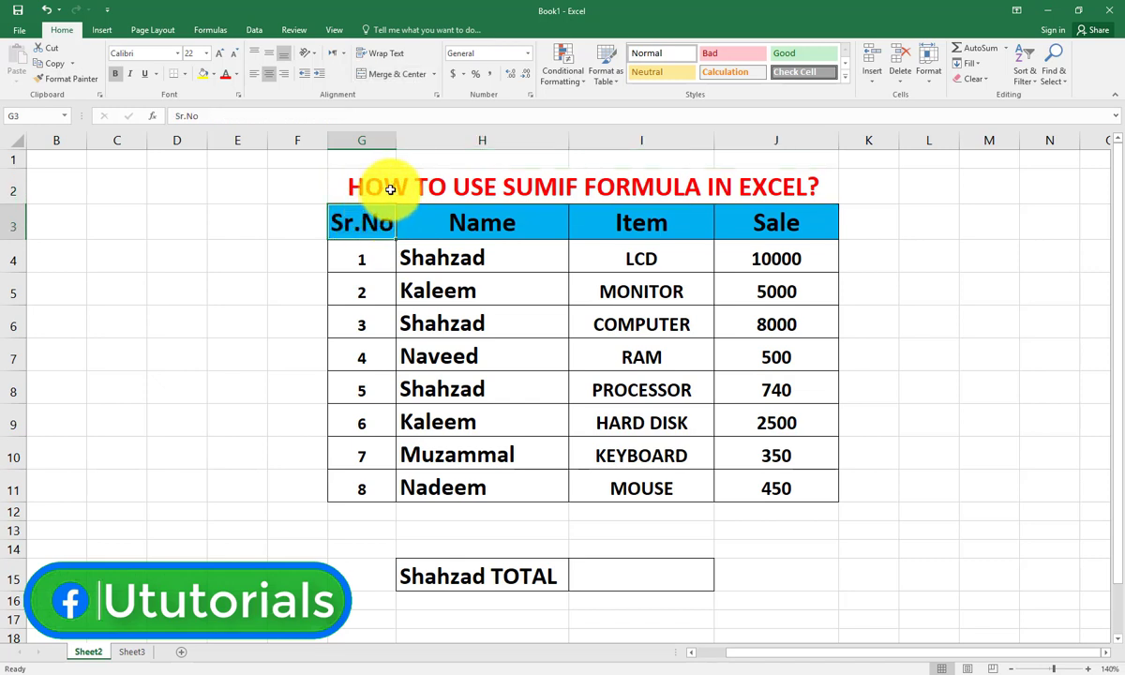
click(390, 189)
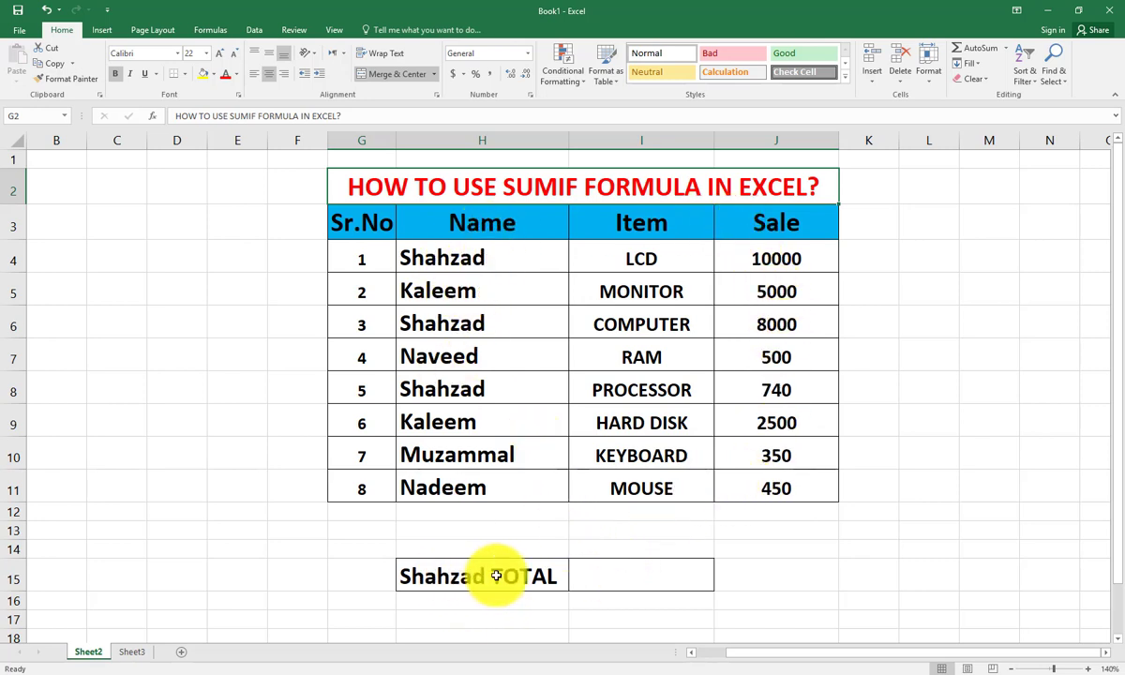
click(477, 259)
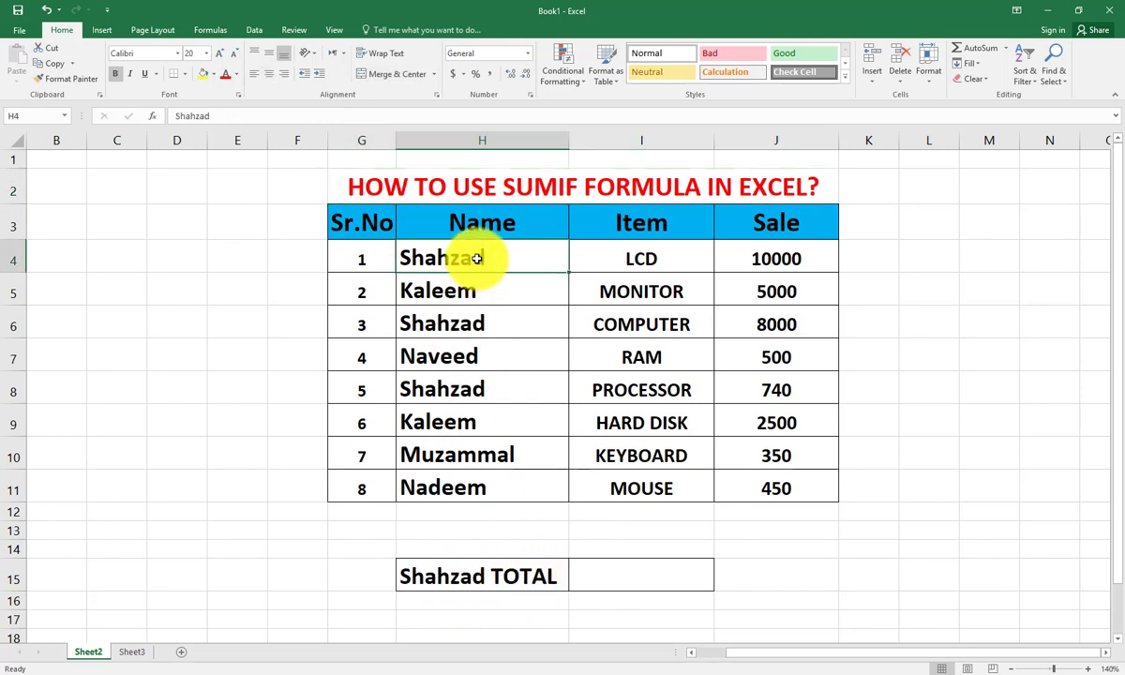
click(485, 322)
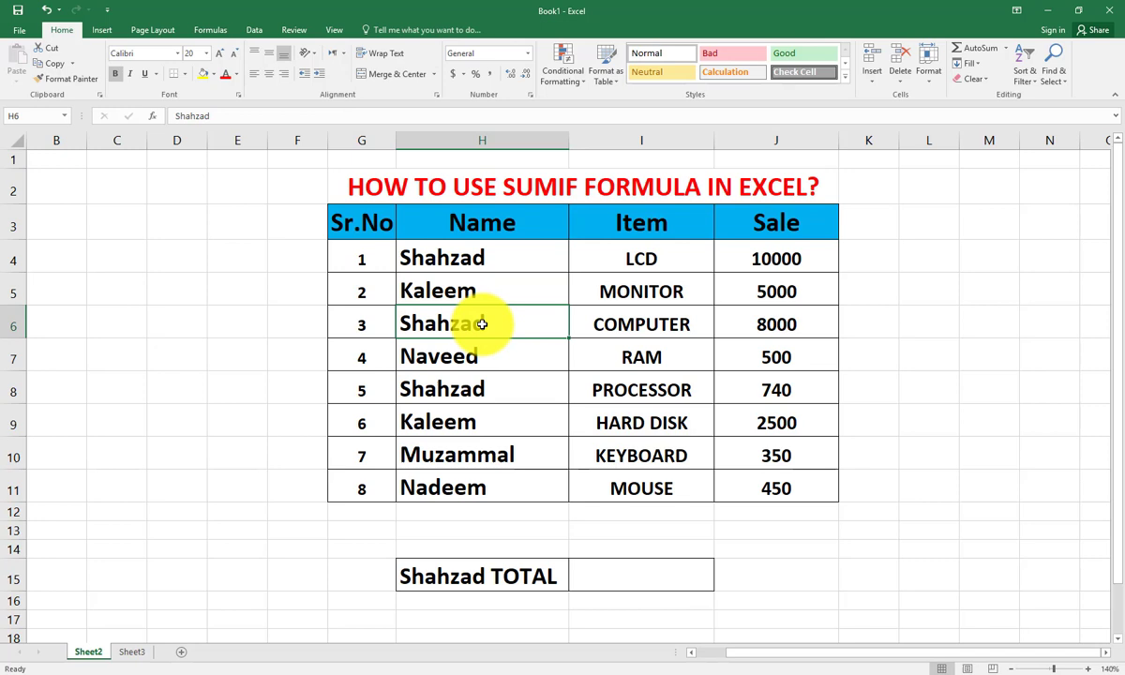
click(476, 388)
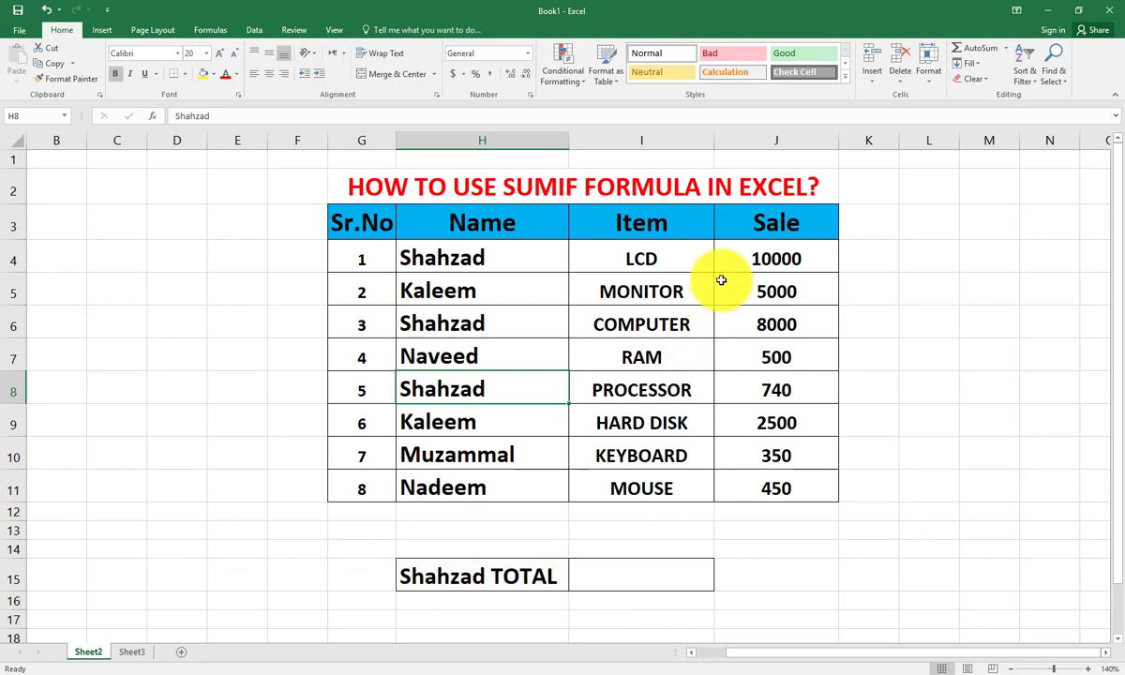
- Begin a SUMIF formula in cell I15 with the Name column cells H4:H11 as its range
click(656, 575)
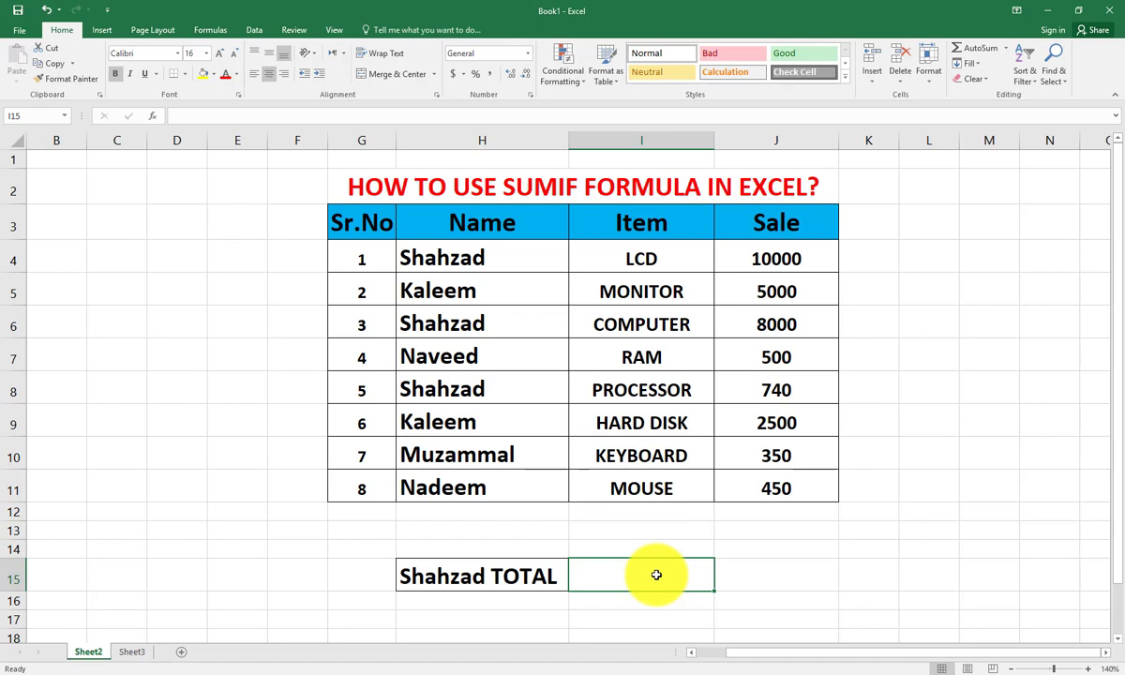
text(=)
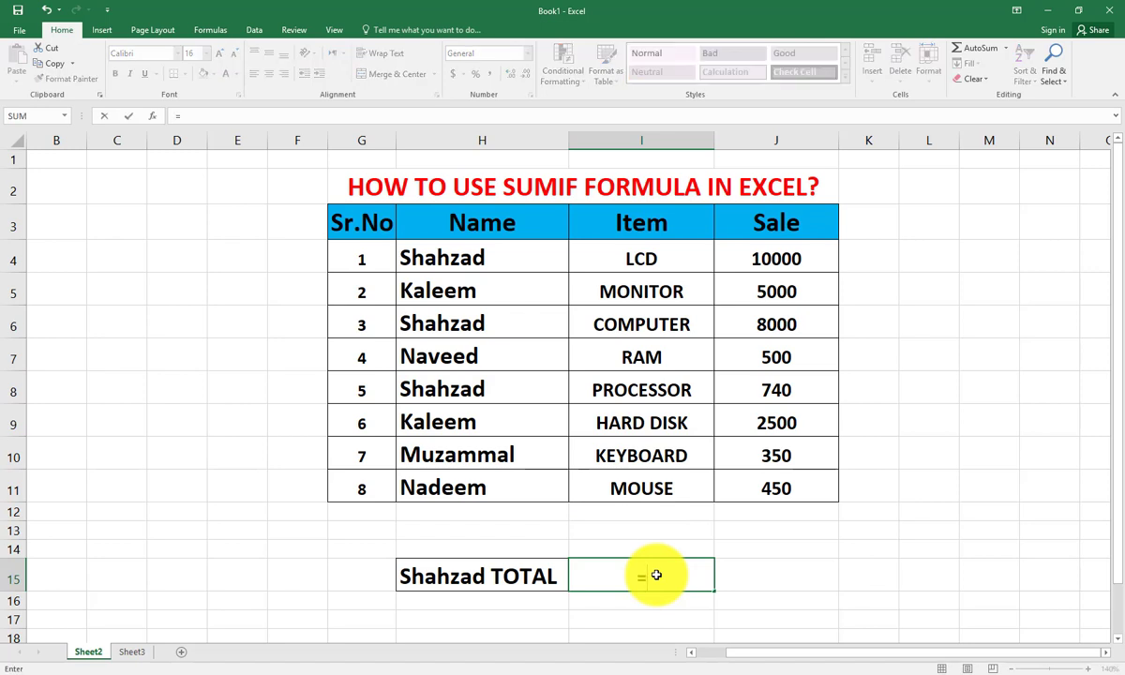
text(s)
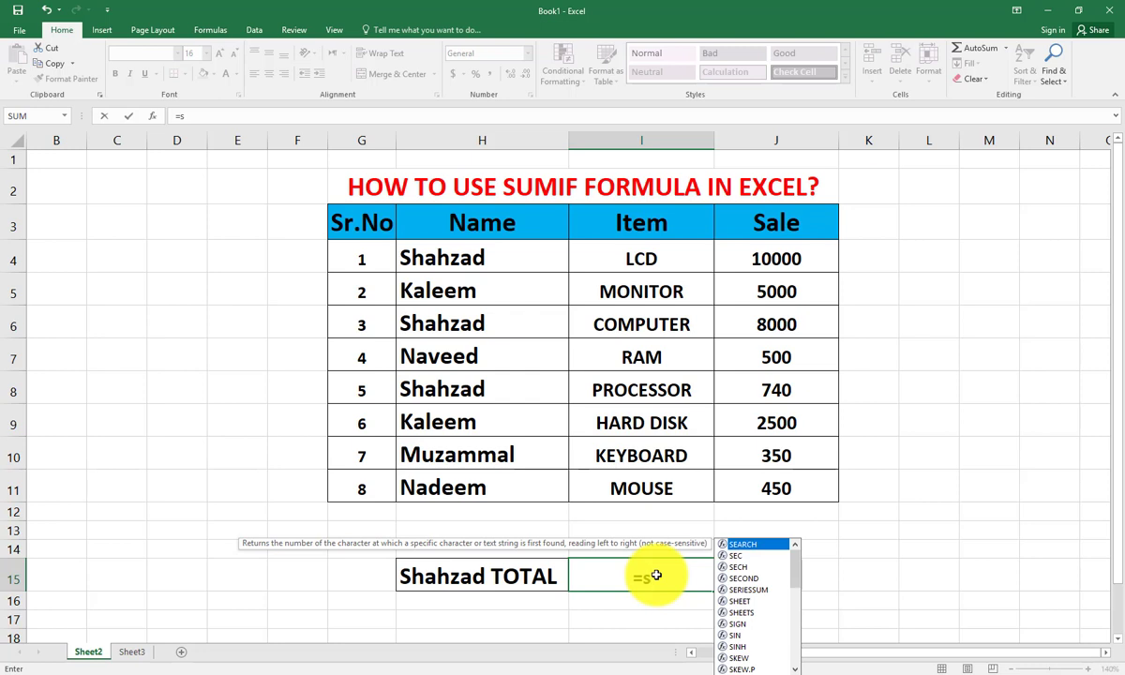
text(umif)
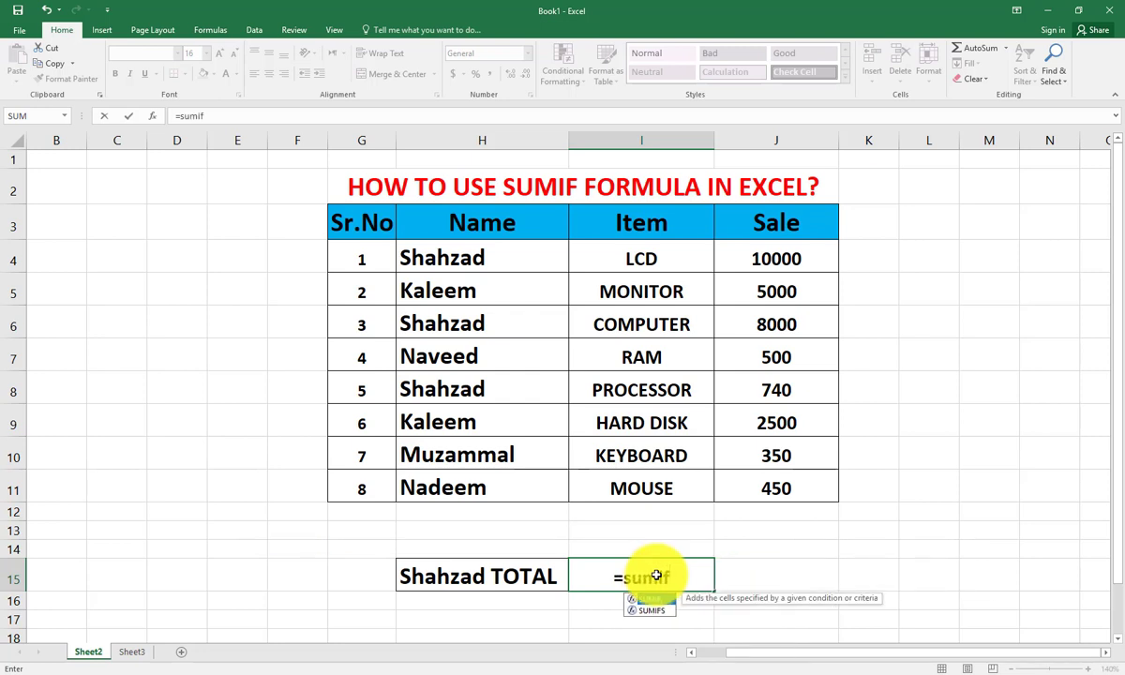
text(()
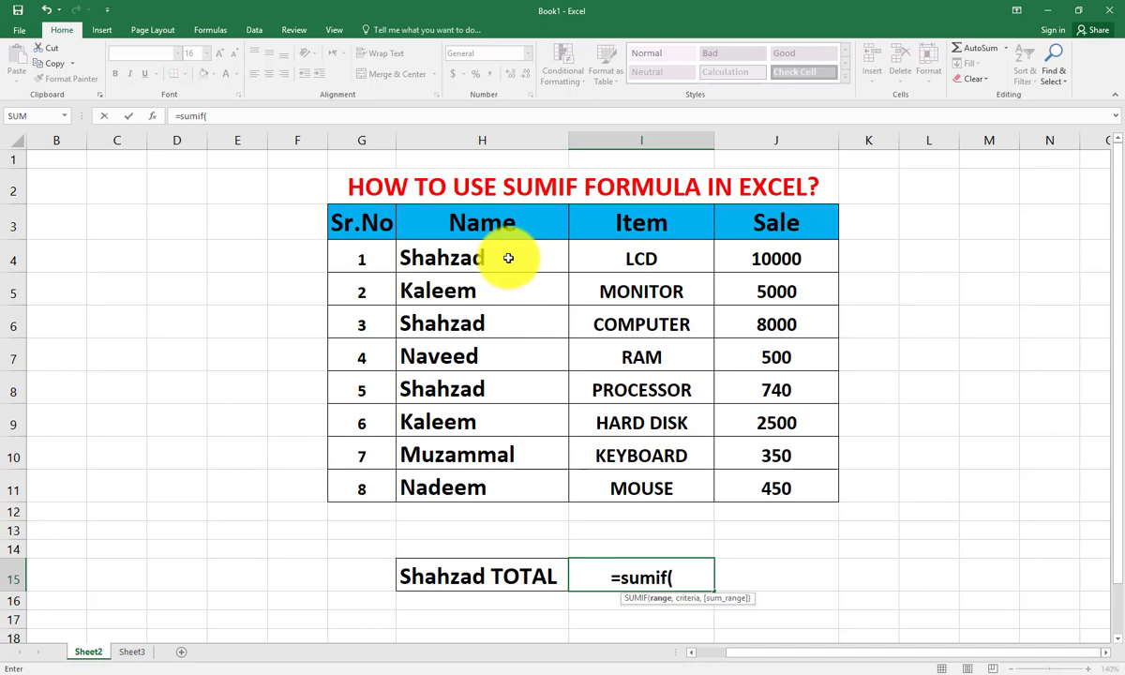
drag(508, 258, 508, 478)
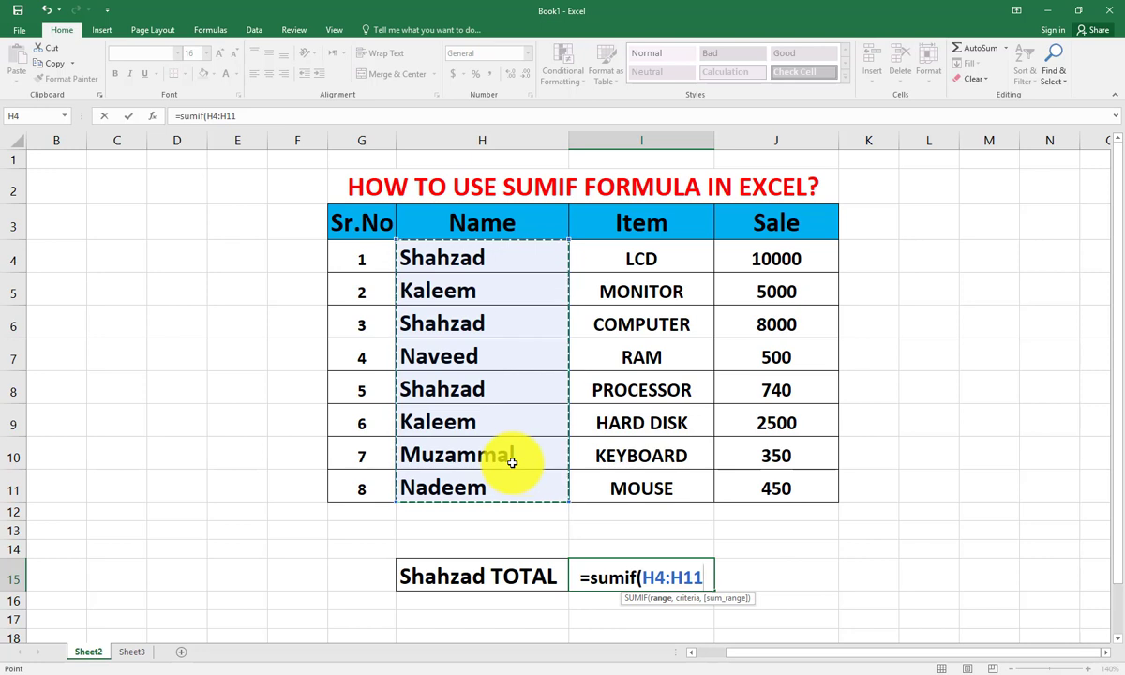
text(,)
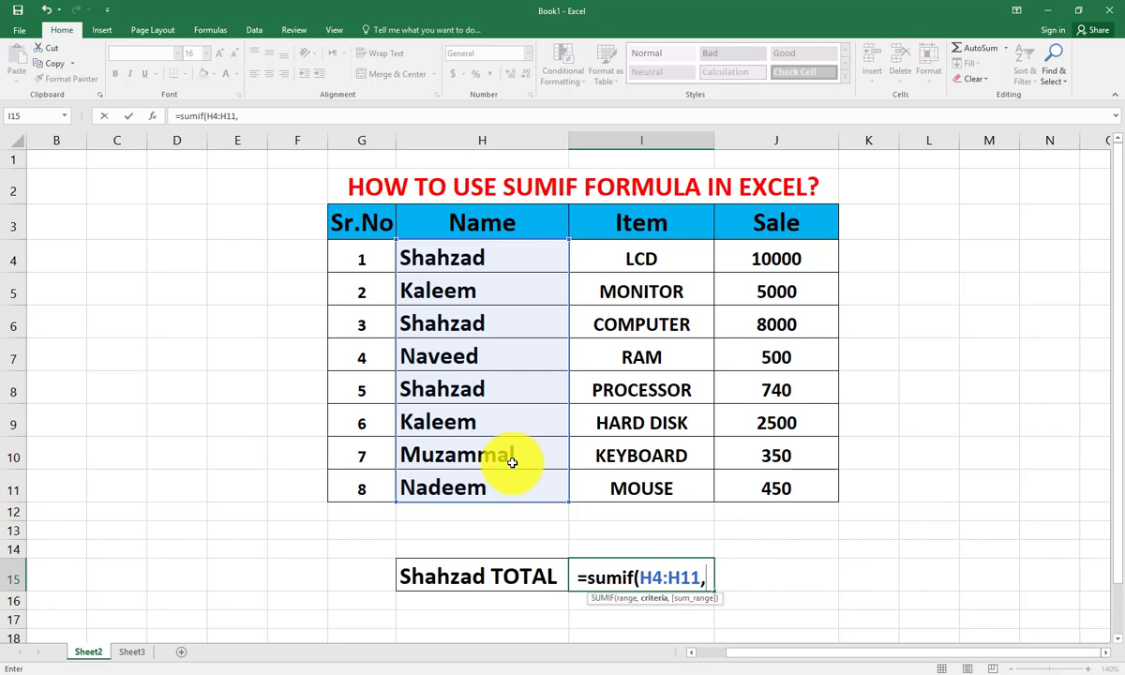
- Add the salesperson's name from cell H4, in lowercase and double quotes, as the criteria of the SUMIF formula
text(")
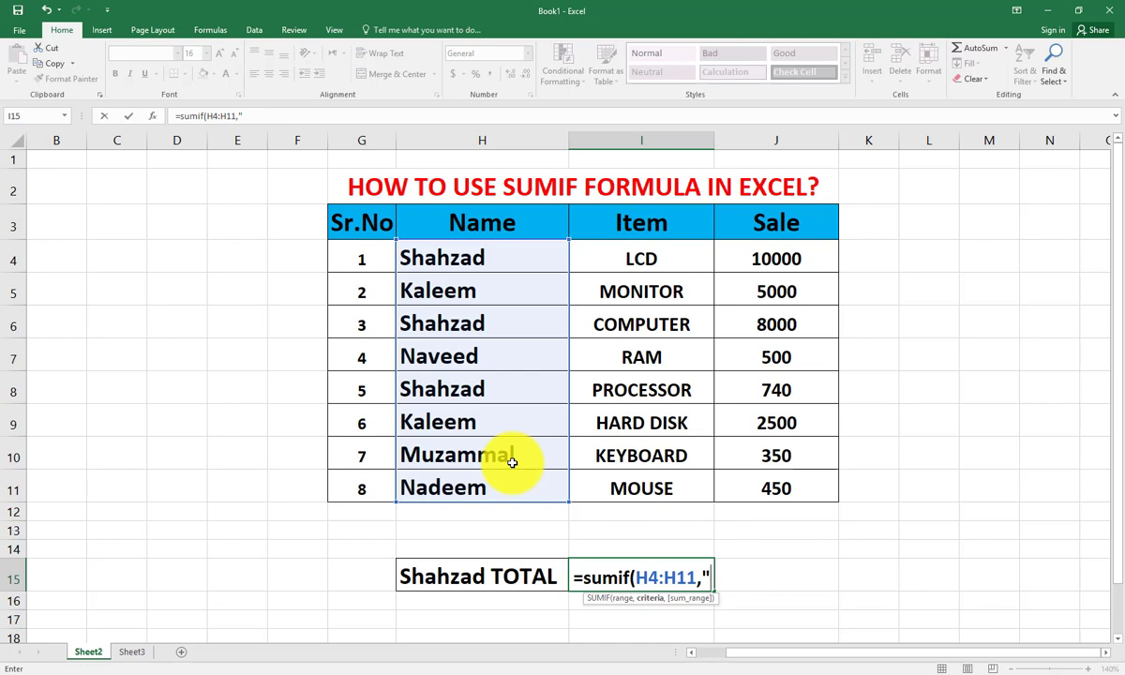
text(s)
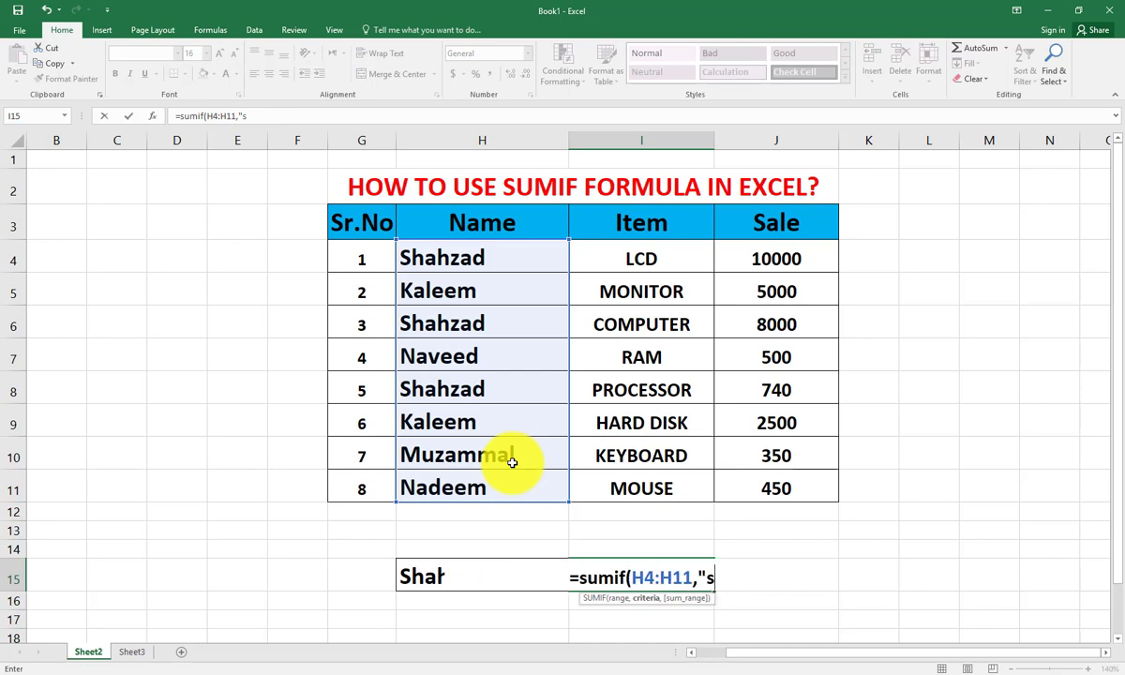
text(ha)
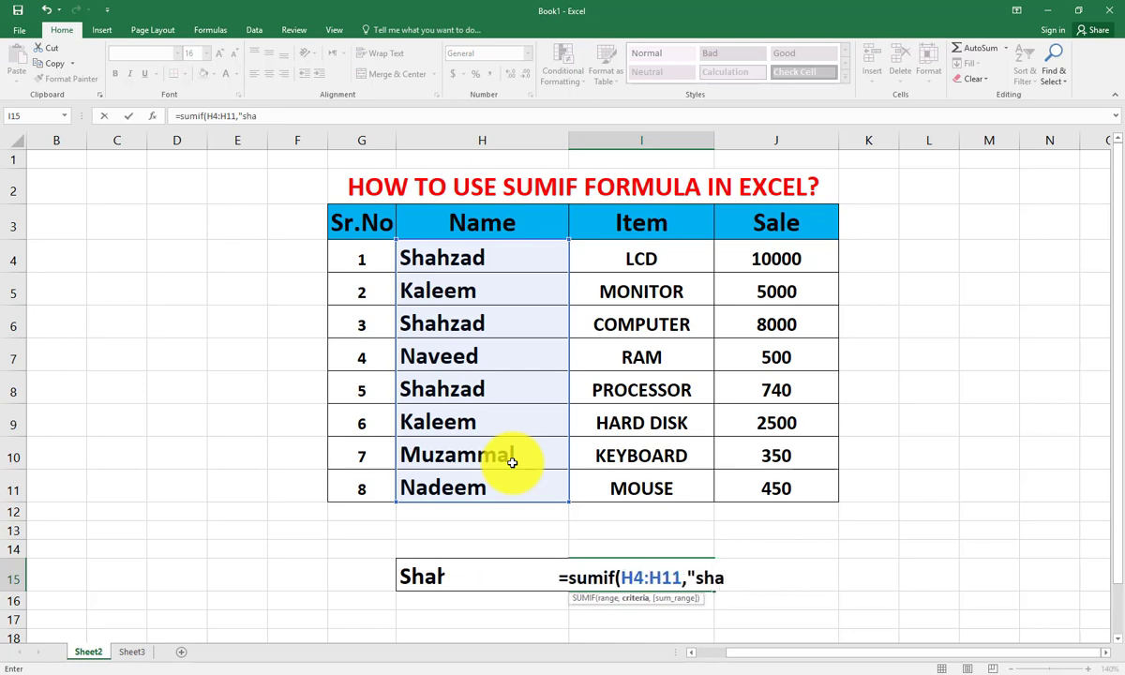
text(h)
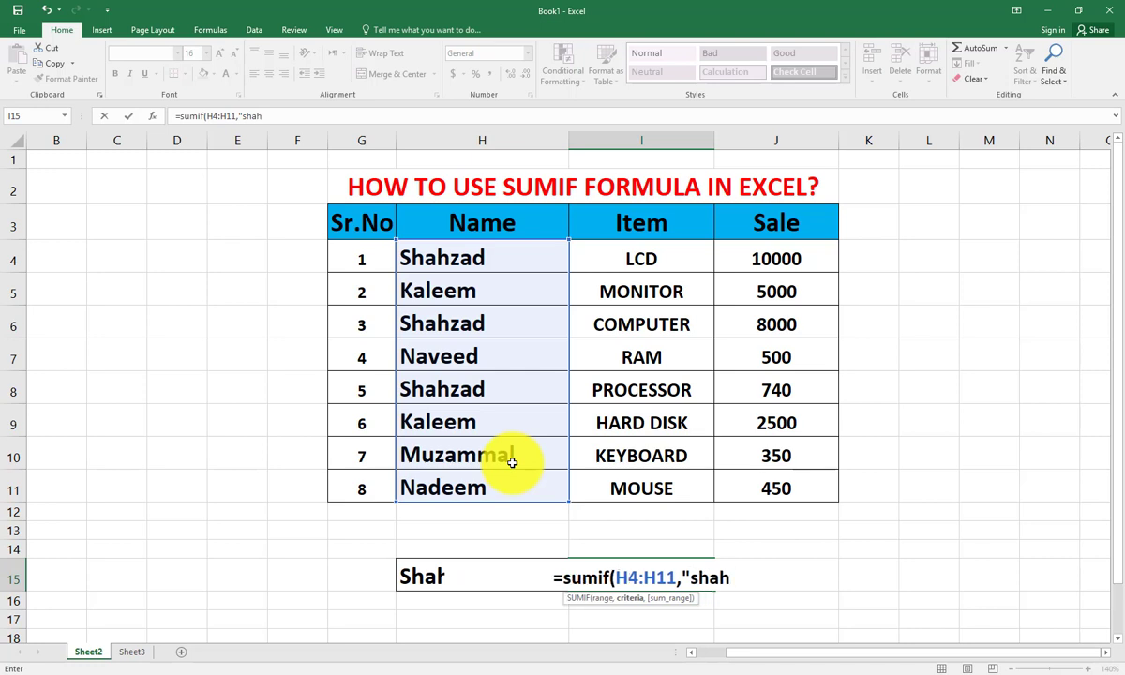
text(zad)
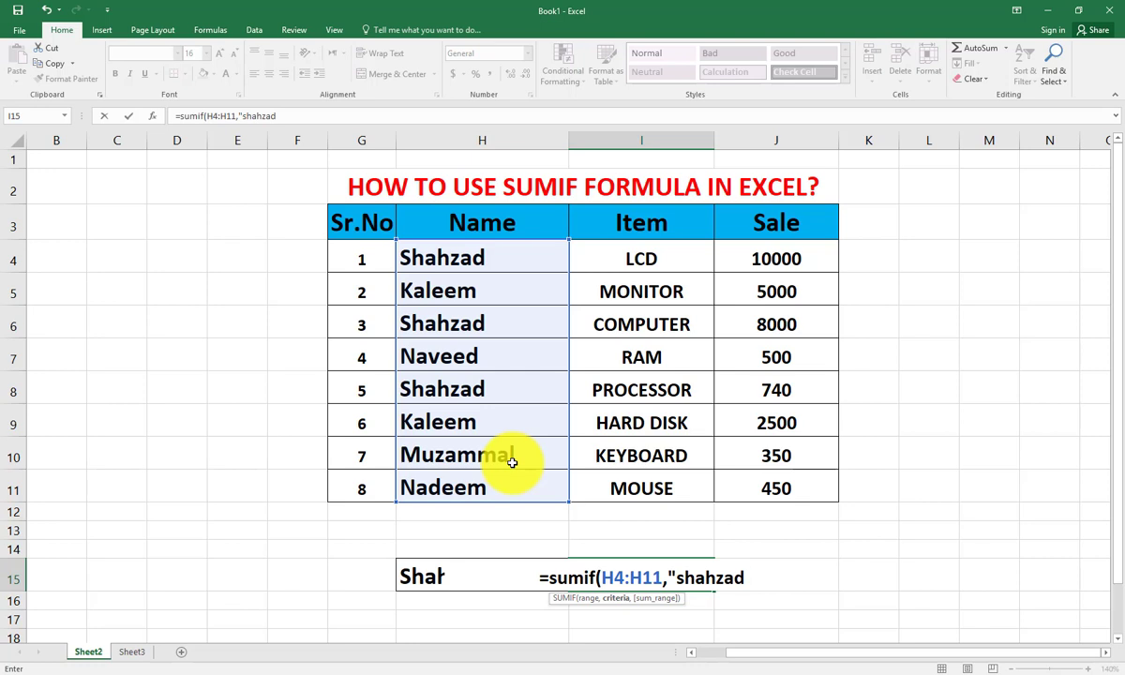
text(")
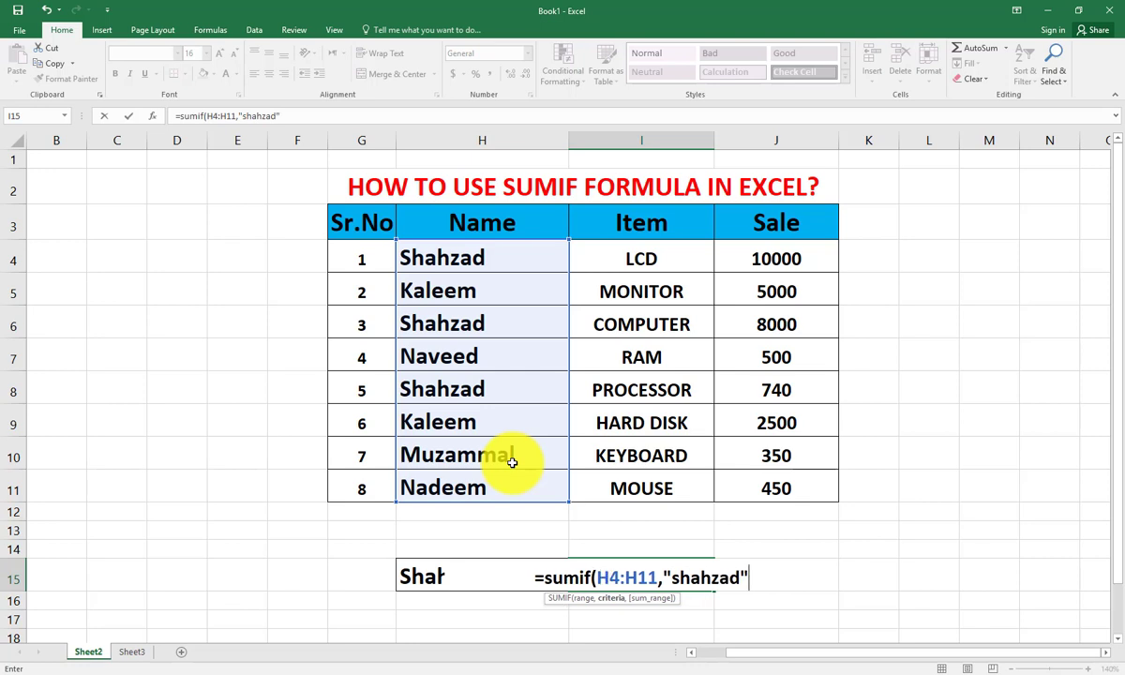
text(,)
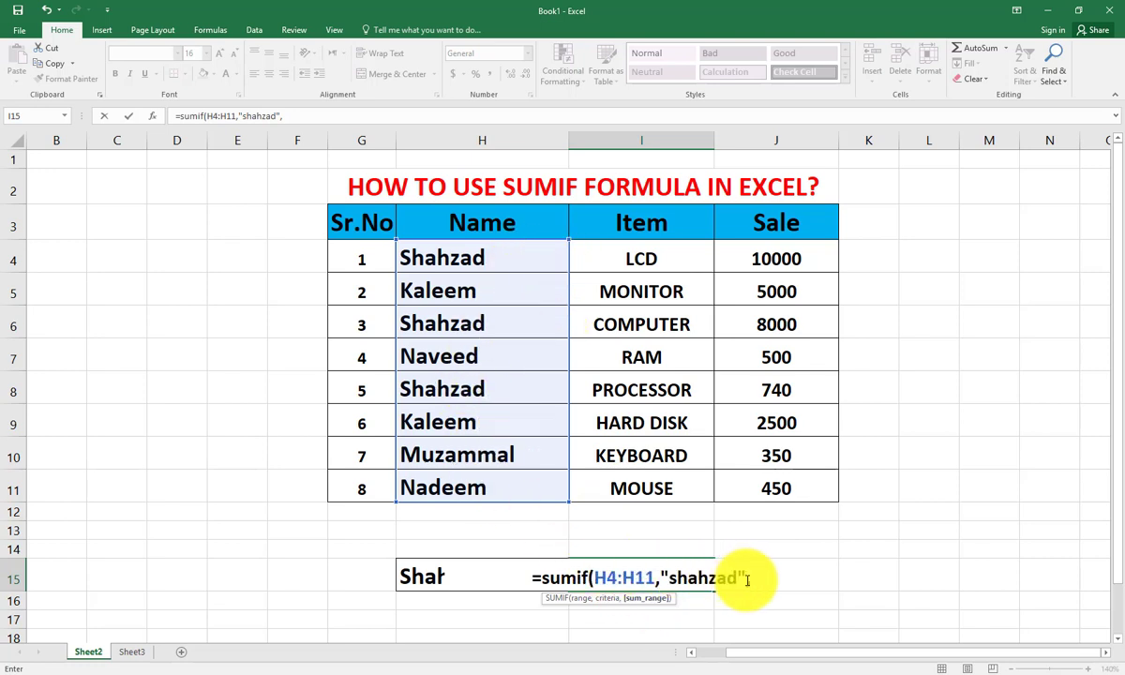
- Complete the SUMIF formula with the Sale column cells J4:J11 as the sum range and enter it
click(744, 255)
drag(745, 255, 758, 479)
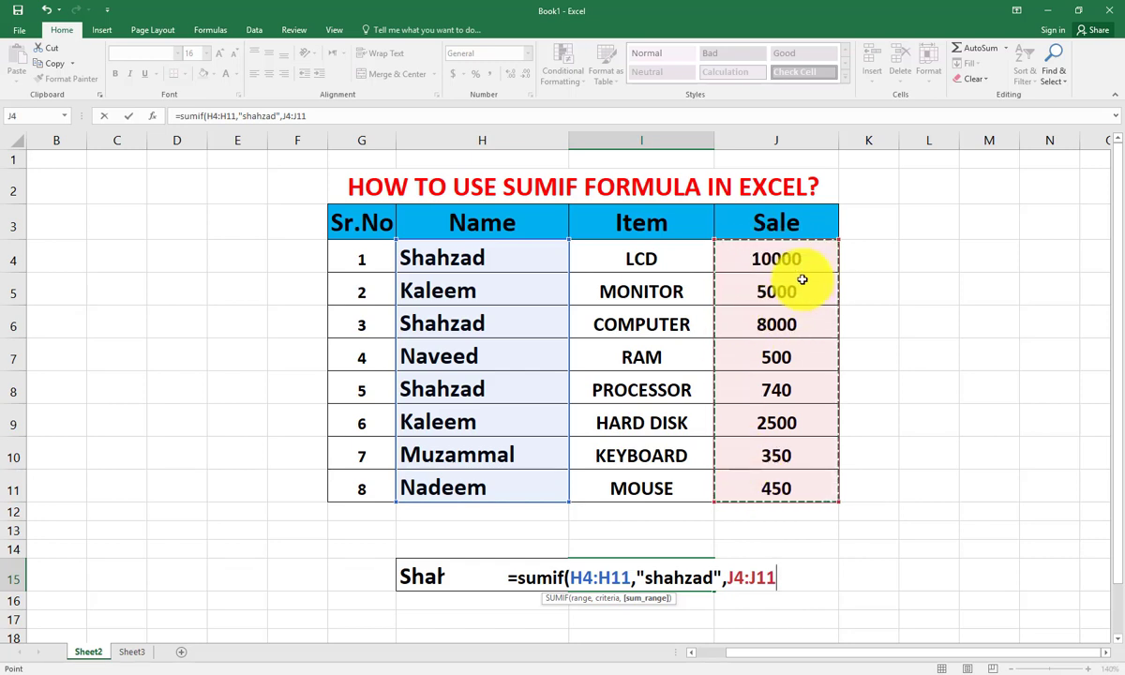
text())
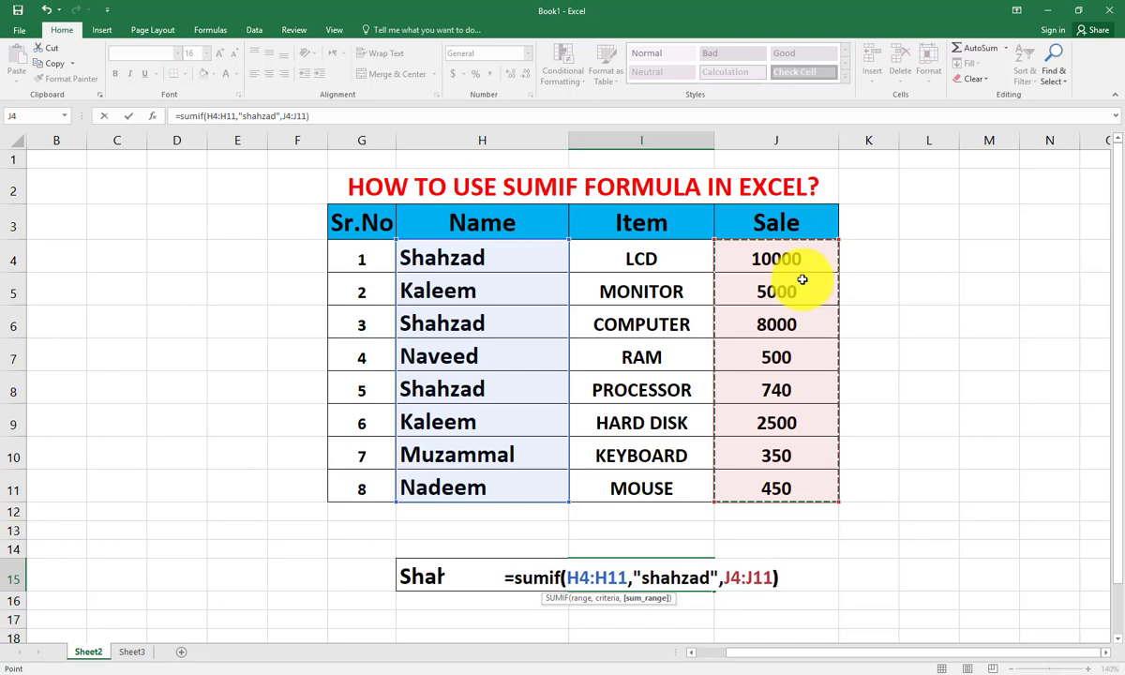
key(Return)
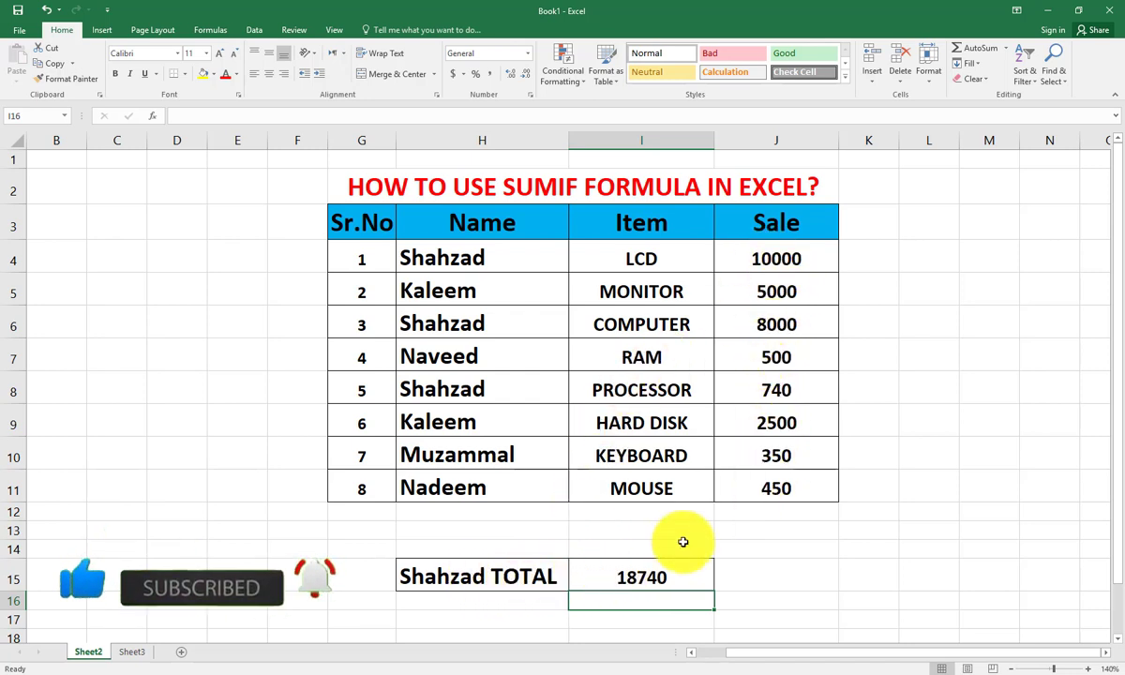
- Change the criteria of the SUMIF formula in I15 to the salesperson's name from cell H5, in lowercase
click(642, 576)
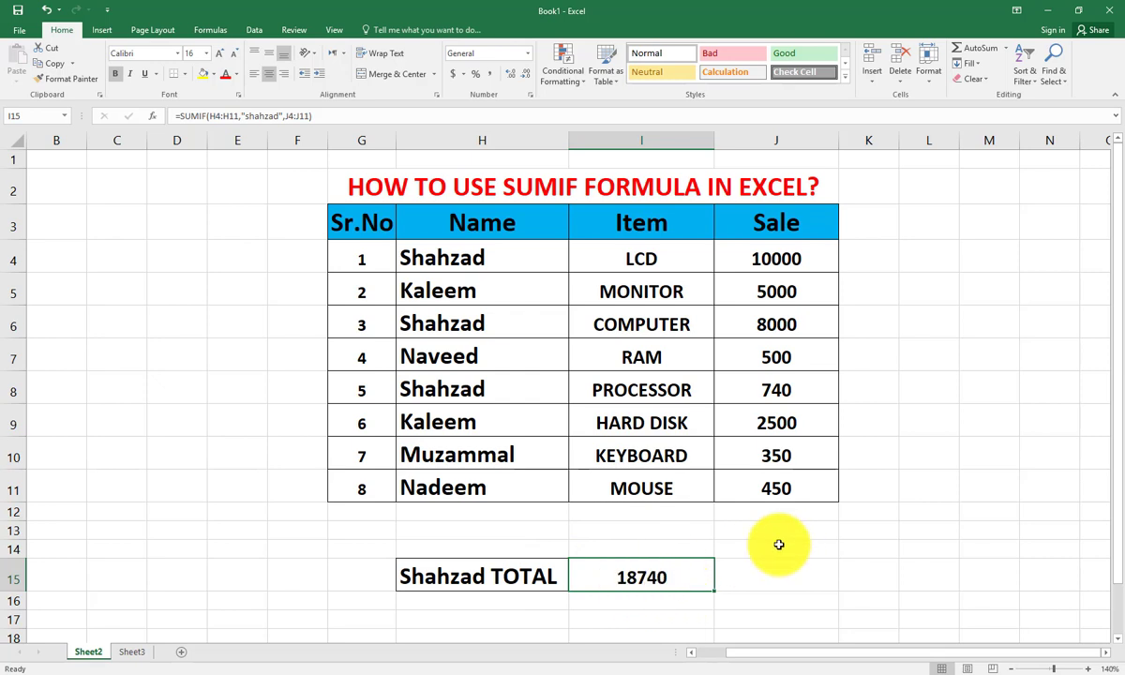
key(F2)
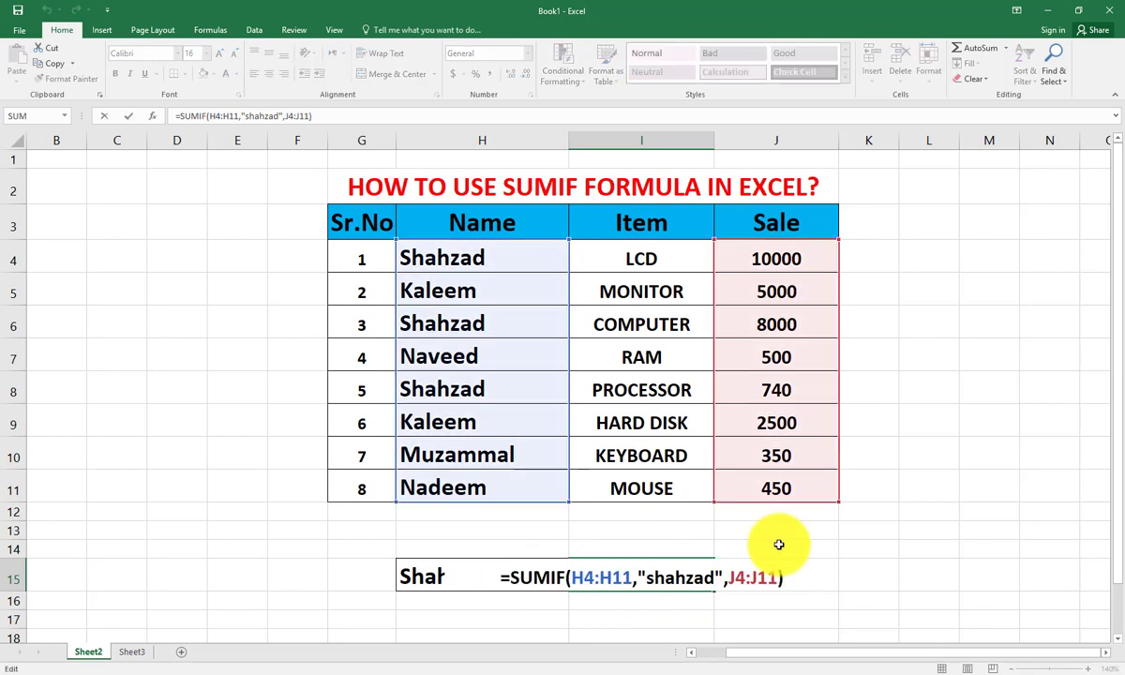
click(723, 571)
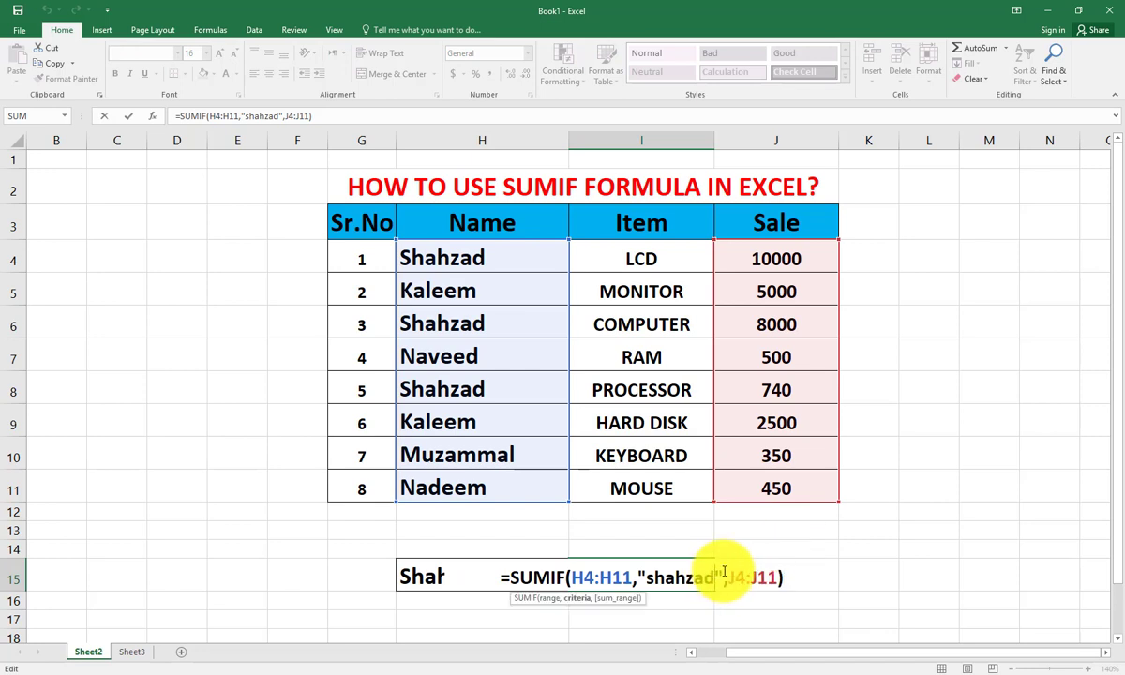
key(BackSpace)
key(BackSpace)
key(BackSpace)
key(BackSpace)
key(BackSpace)
key(BackSpace)
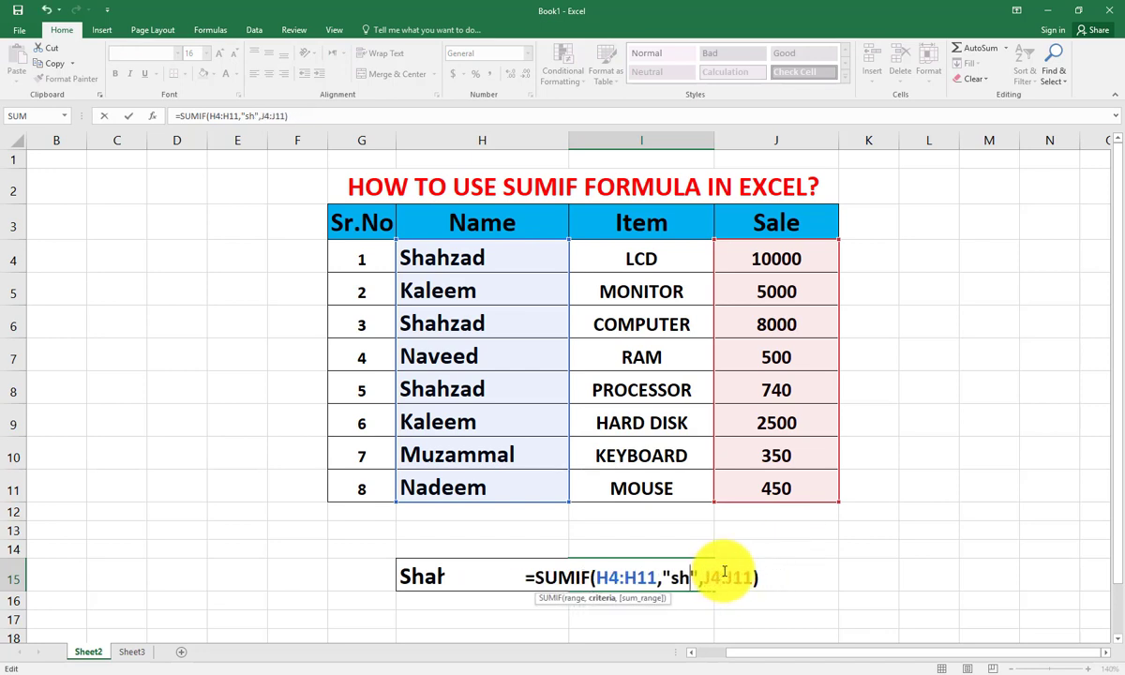
key(BackSpace)
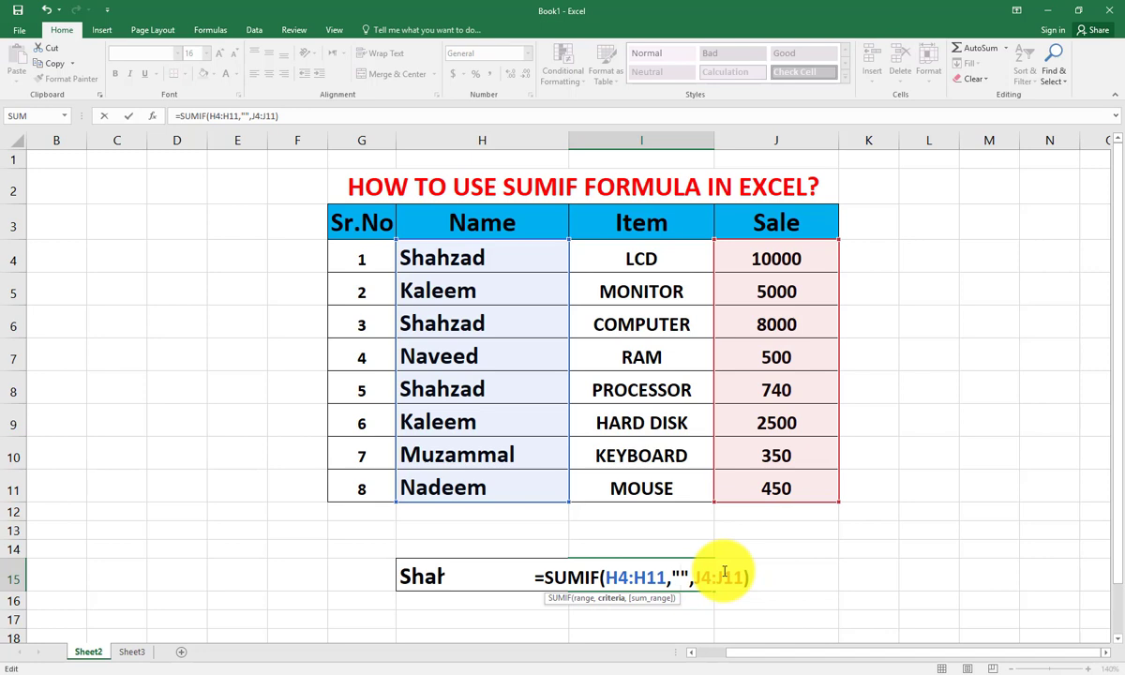
text(ka)
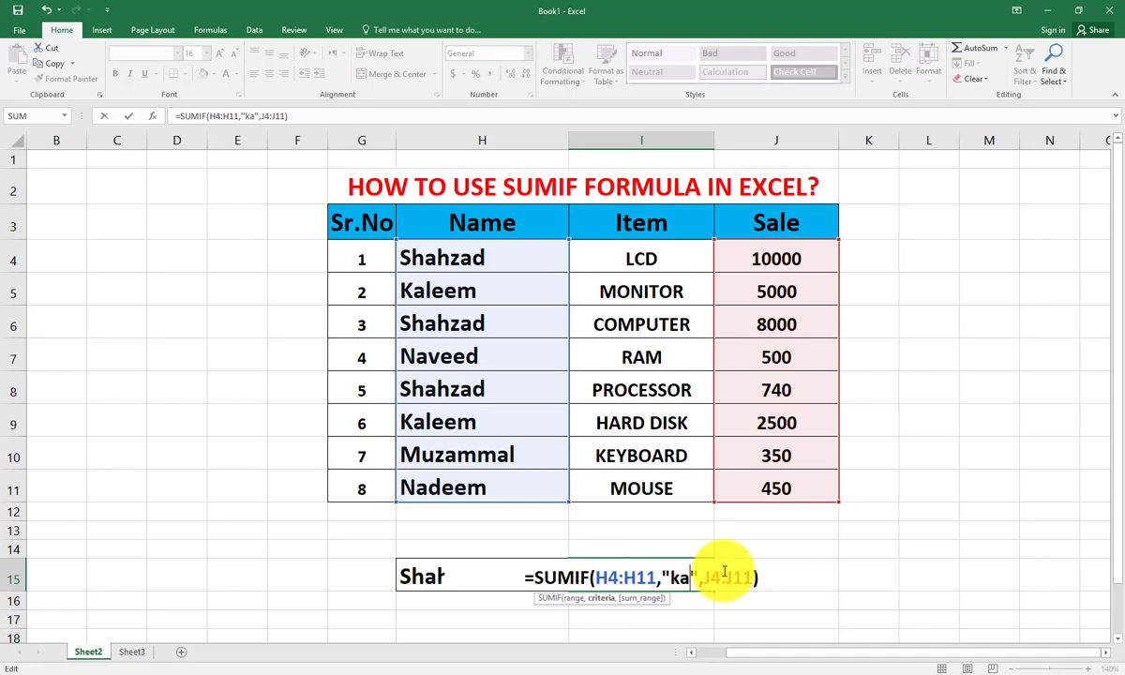
text(lee)
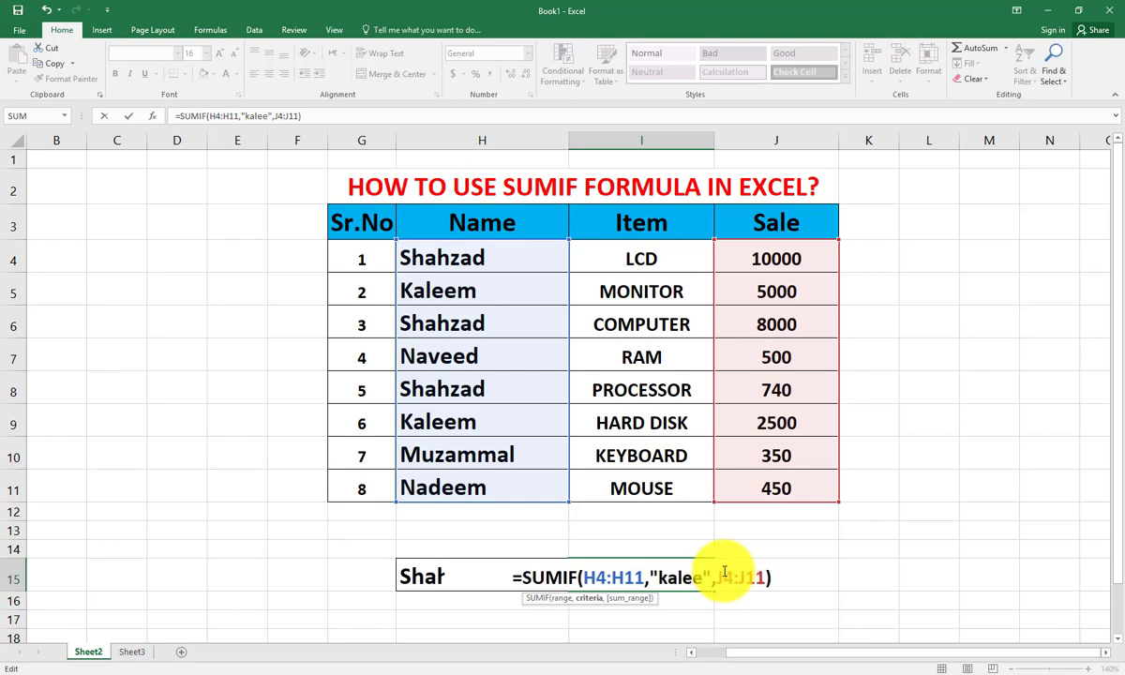
text(m)
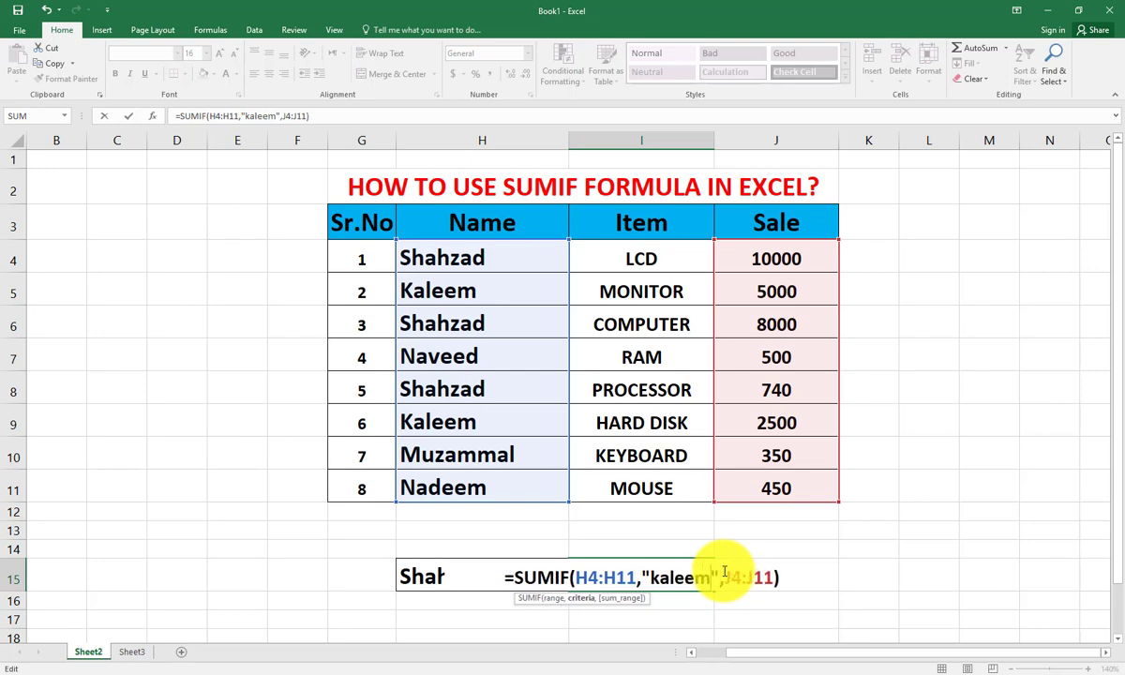
key(Return)
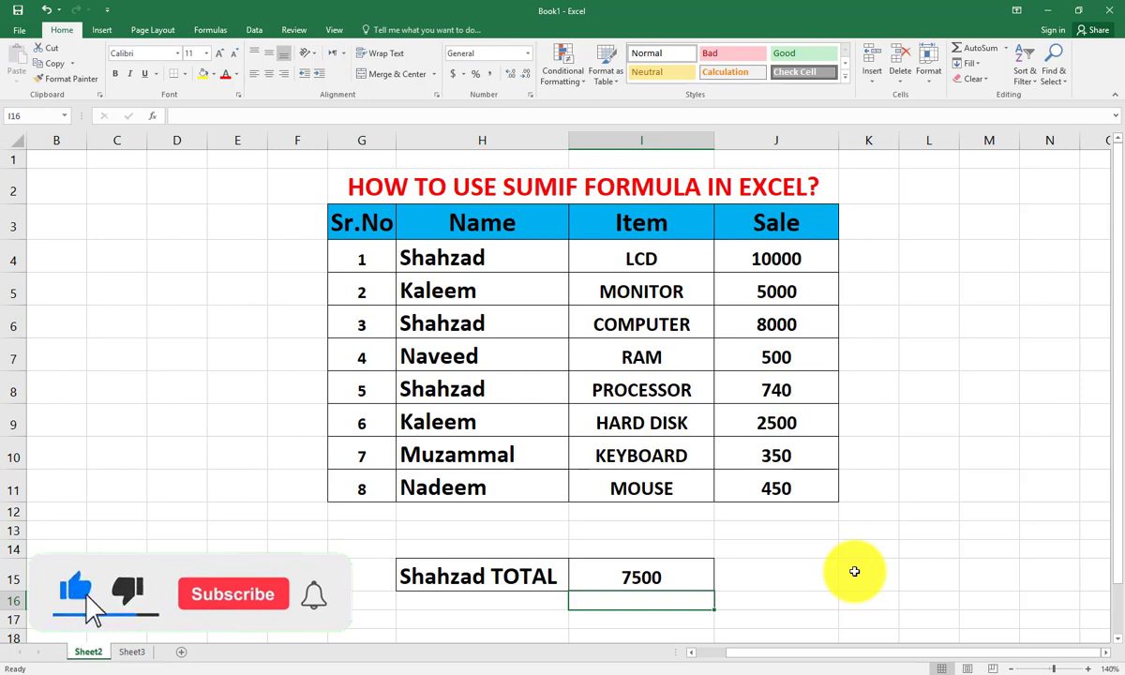
click(663, 572)
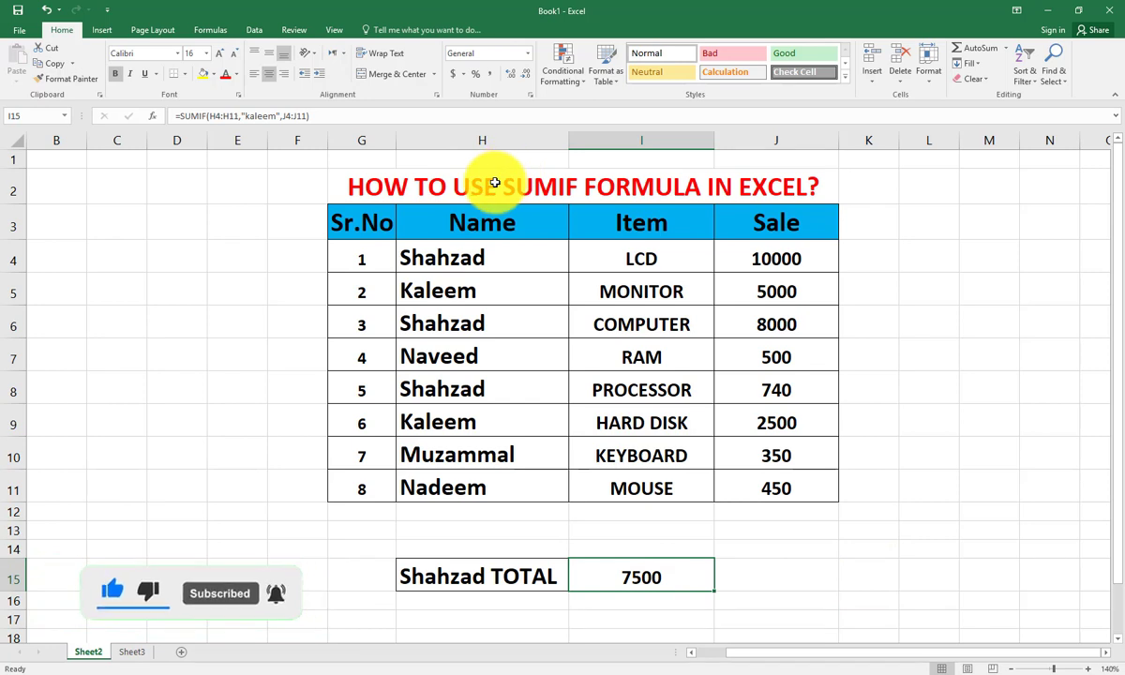